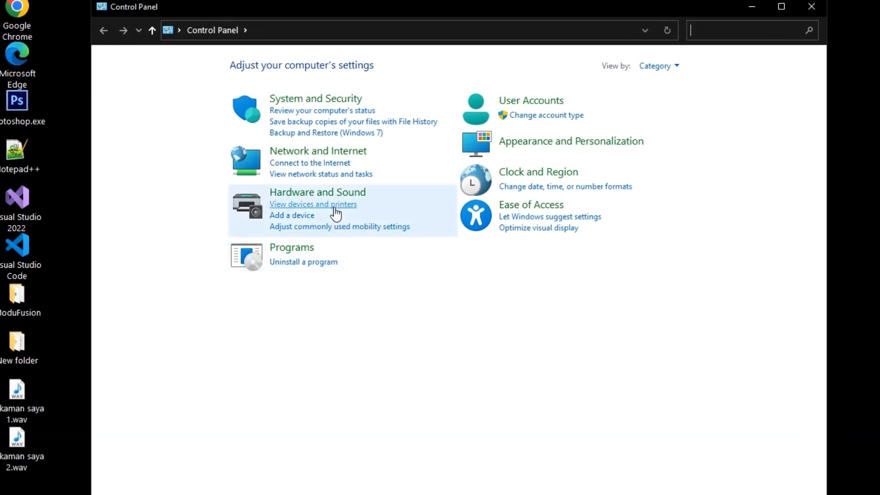
# - Review the installed printers in Devices and Printers, selecting 80 Printer and Microsoft Print to PDF
pyautogui.click(335, 205)
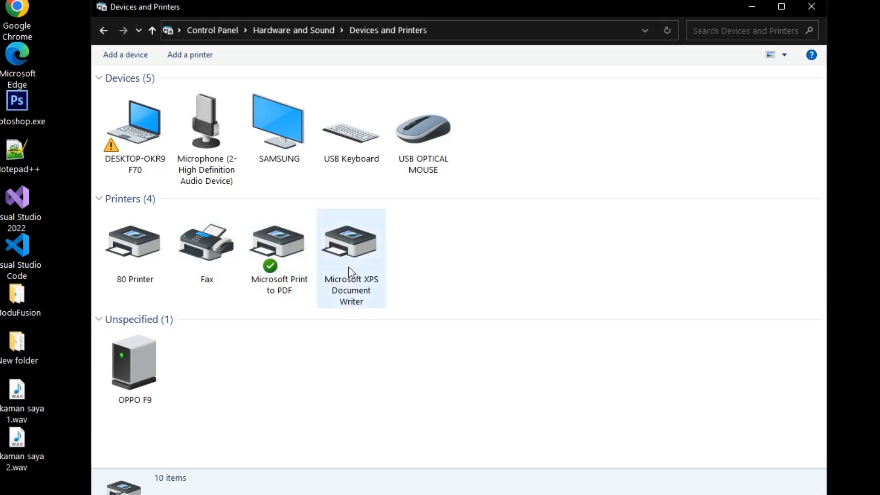
pyautogui.click(139, 271)
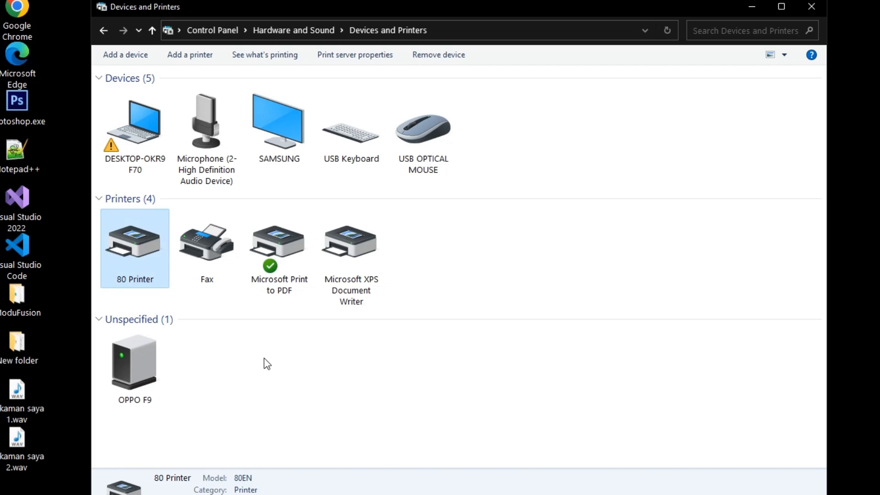
pyautogui.click(278, 280)
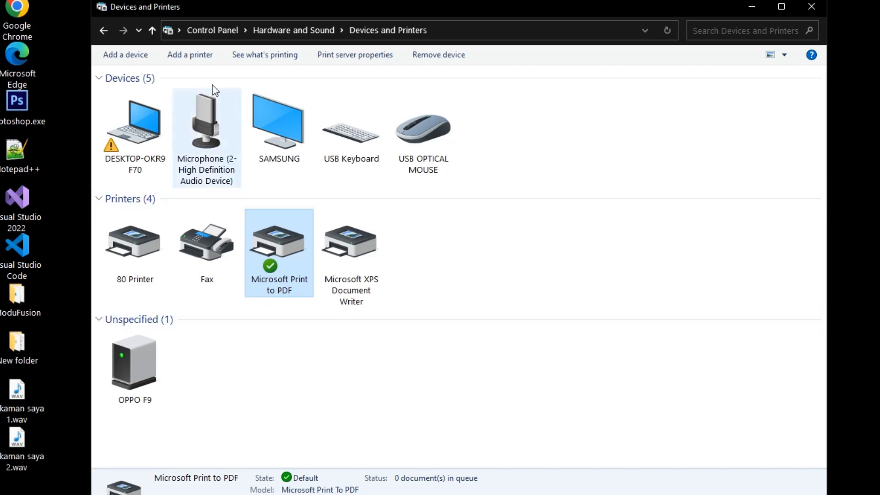
pyautogui.click(202, 31)
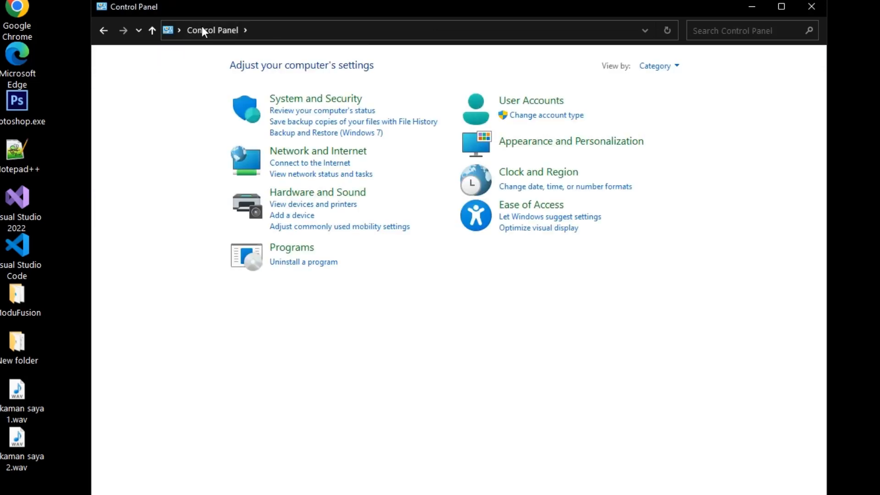
# - Check the Microsoft Print to PDF entry in the Windows Features list and close the dialog
pyautogui.click(293, 247)
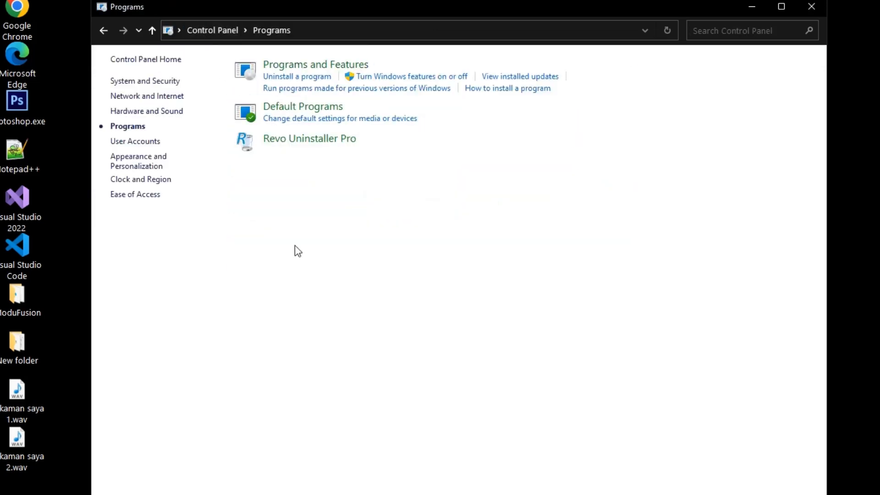
pyautogui.click(338, 68)
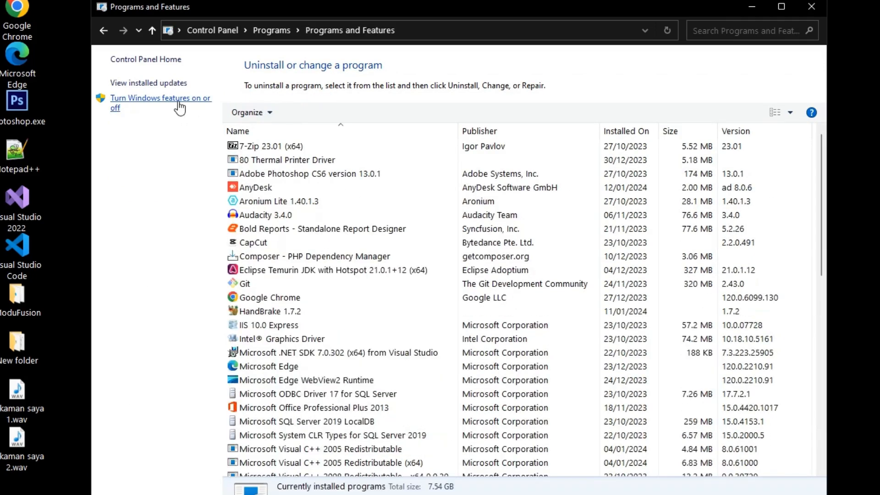
pyautogui.click(179, 106)
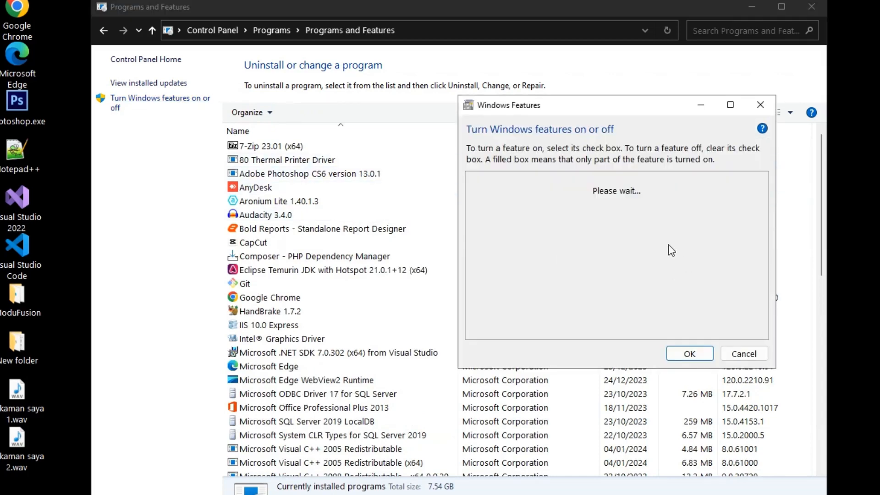
pyautogui.scroll(-3, 650, 232)
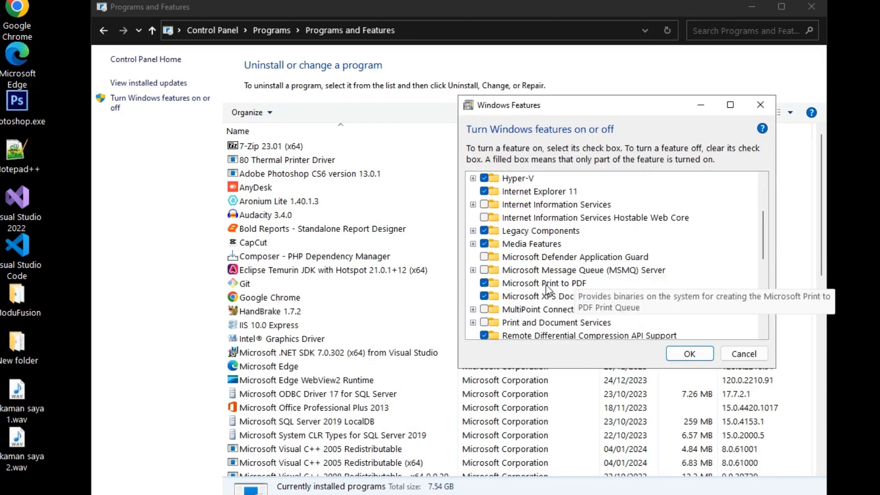
pyautogui.click(702, 358)
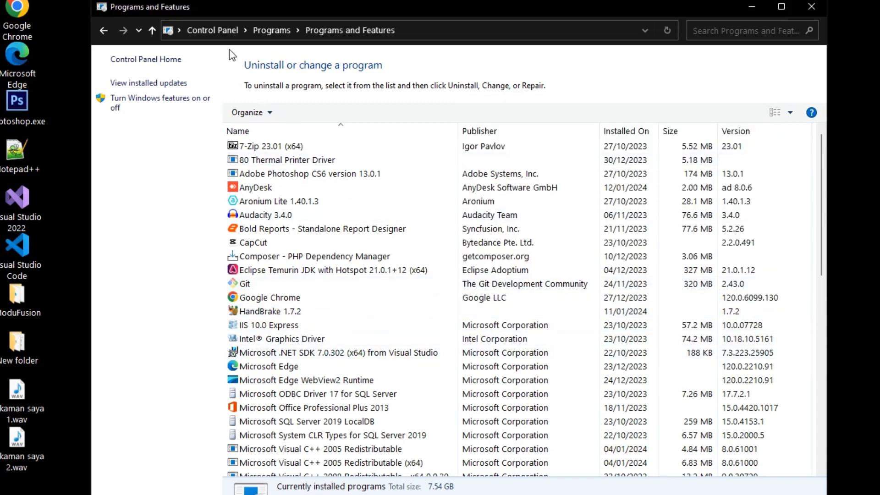
# - Set Microsoft Print to PDF as the default printer in Devices and Printers
pyautogui.click(222, 30)
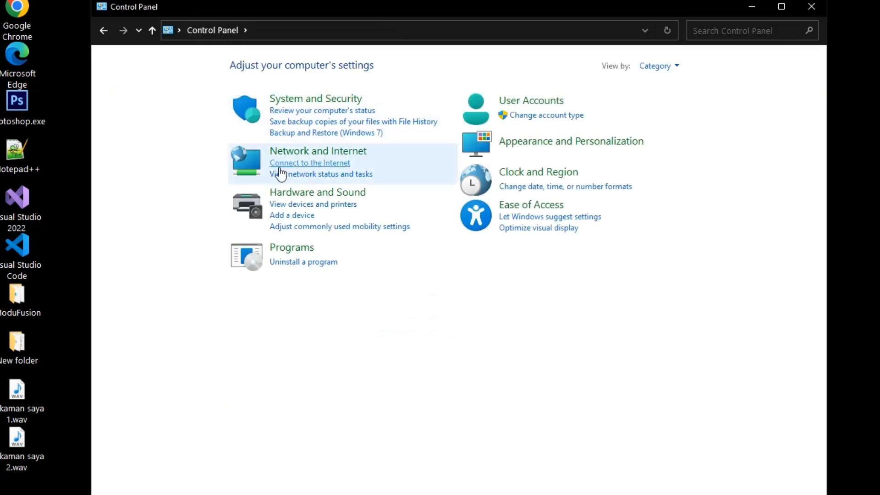
pyautogui.click(295, 205)
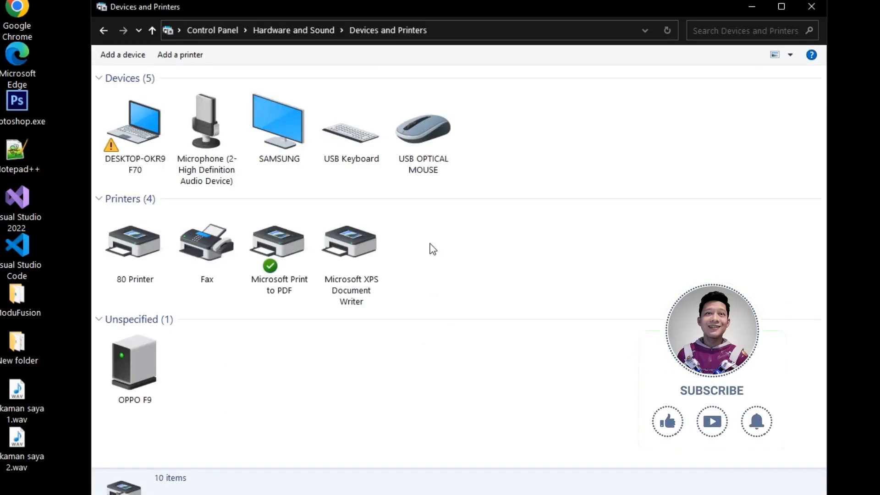
pyautogui.click(279, 274)
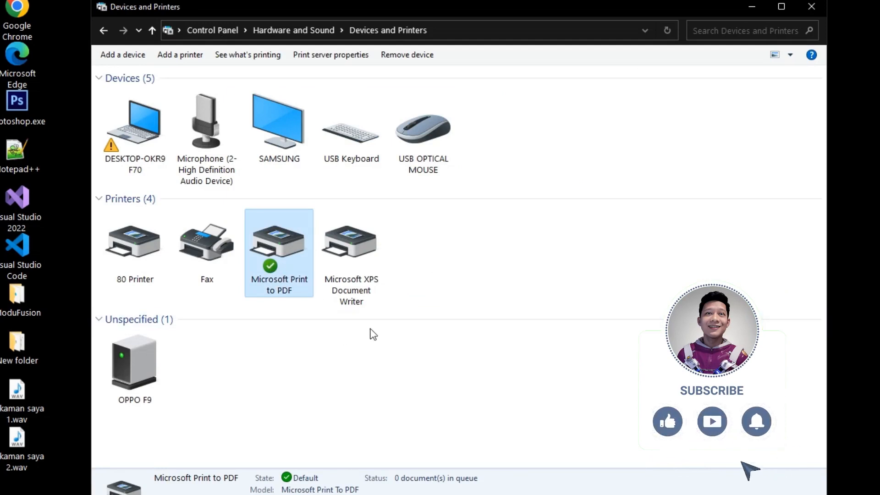
pyautogui.rightClick(257, 252)
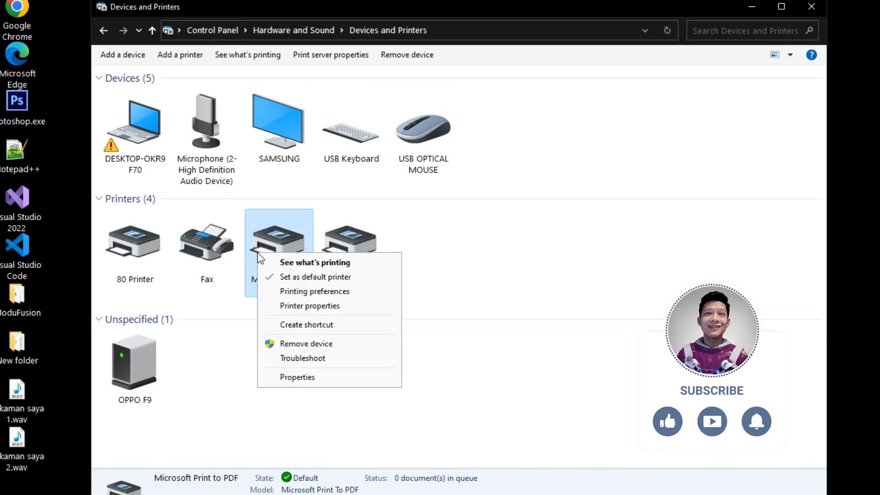
pyautogui.click(302, 277)
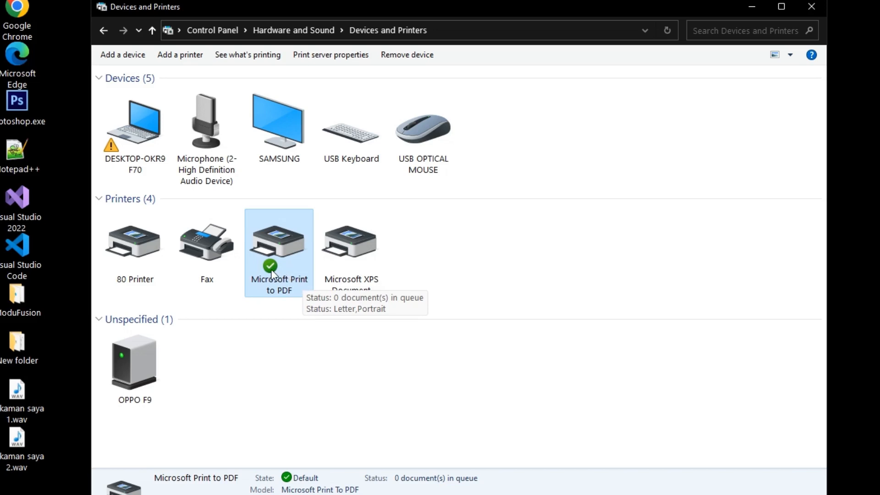
pyautogui.rightClick(139, 249)
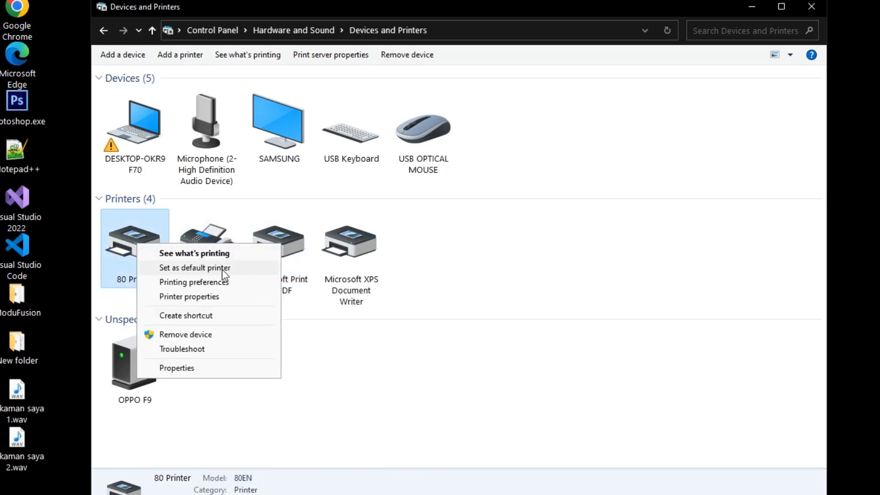
pyautogui.click(571, 379)
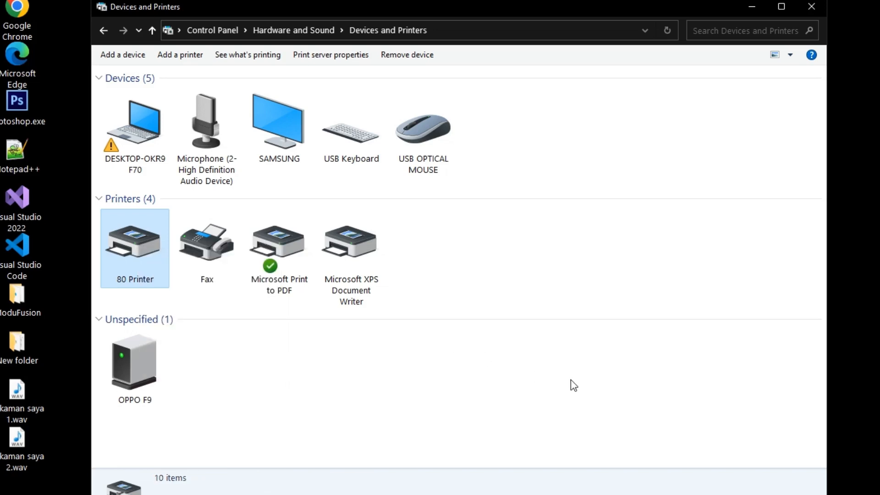
pyautogui.click(571, 379)
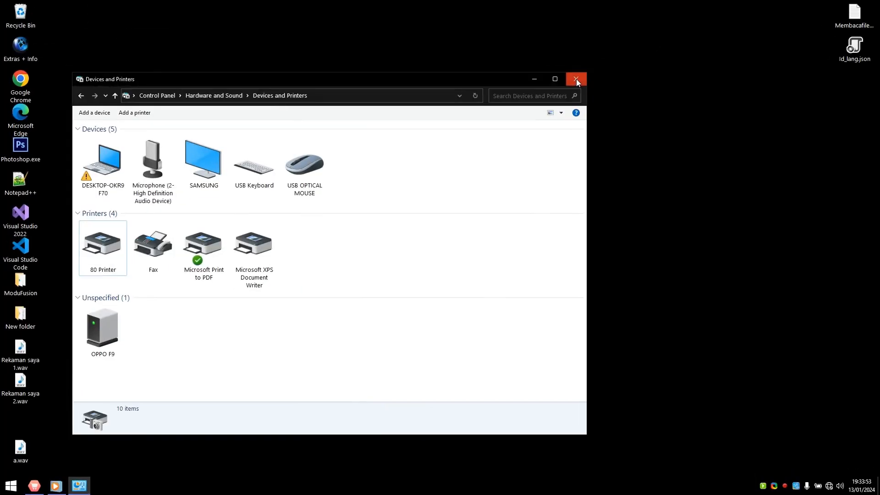
# - Set the currency format's number of digits after decimal to 0 in the Region additional settings and apply it
pyautogui.click(576, 79)
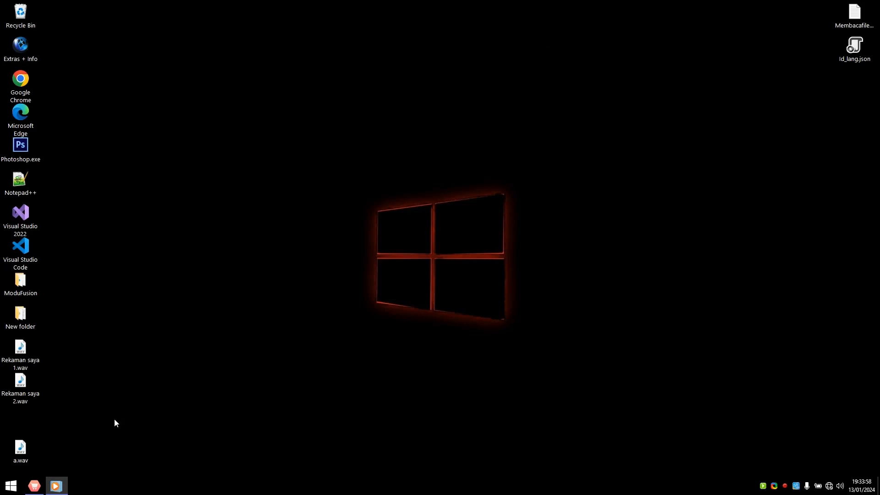
pyautogui.click(11, 485)
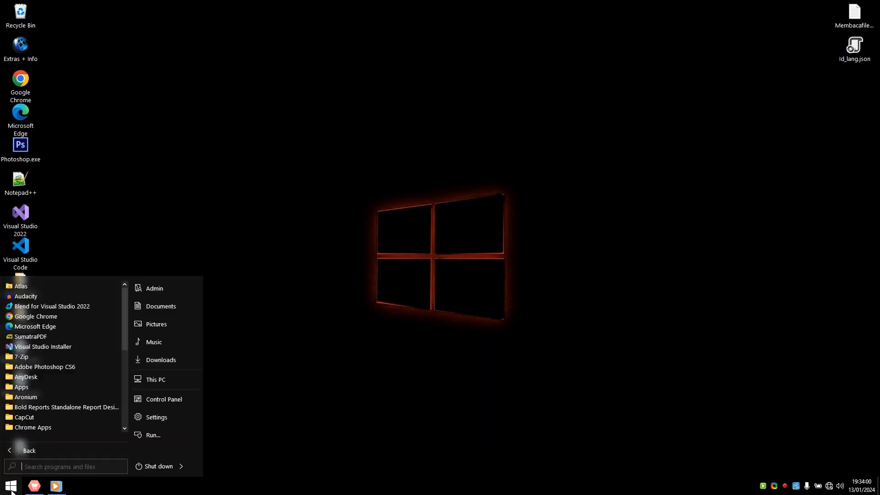
pyautogui.click(145, 399)
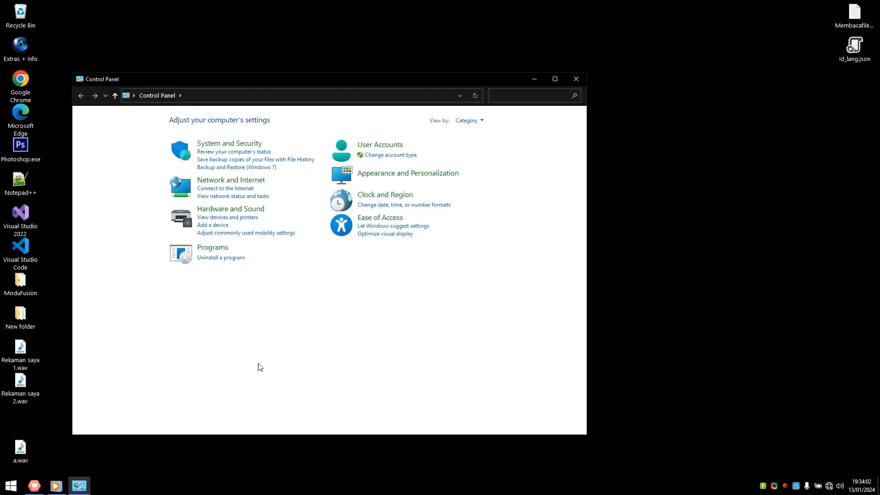
pyautogui.click(388, 194)
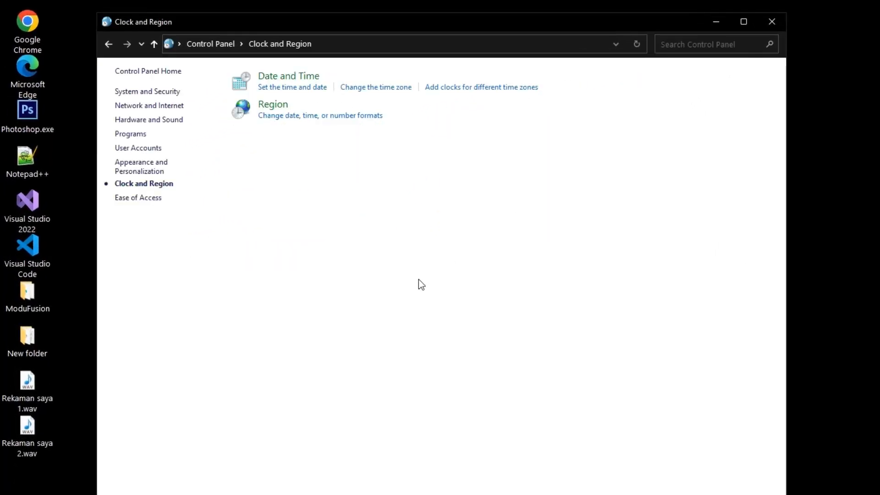
pyautogui.click(280, 115)
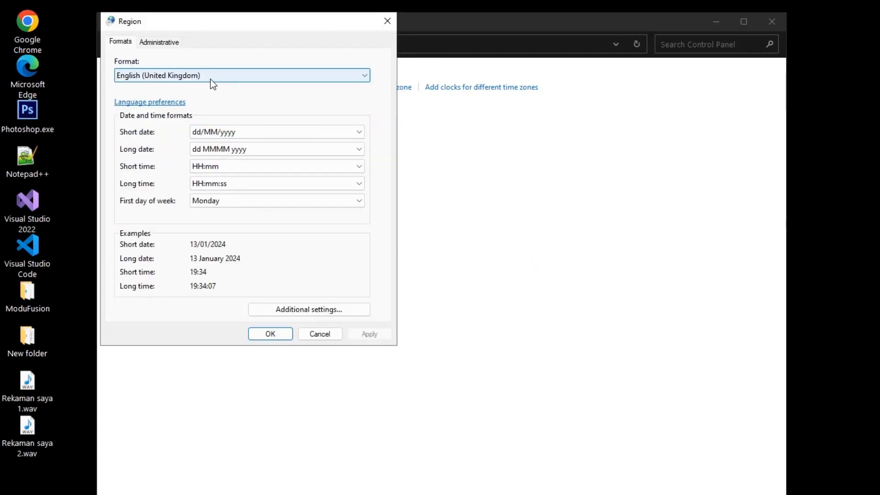
pyautogui.click(323, 310)
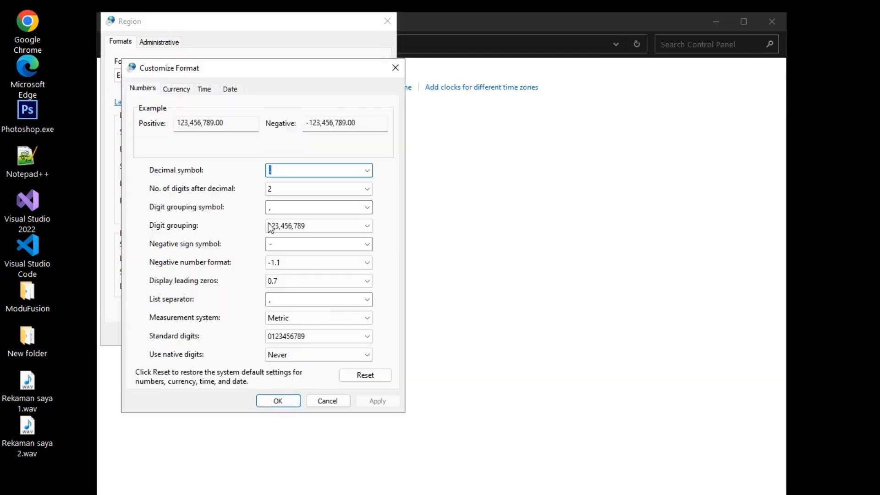
pyautogui.click(185, 90)
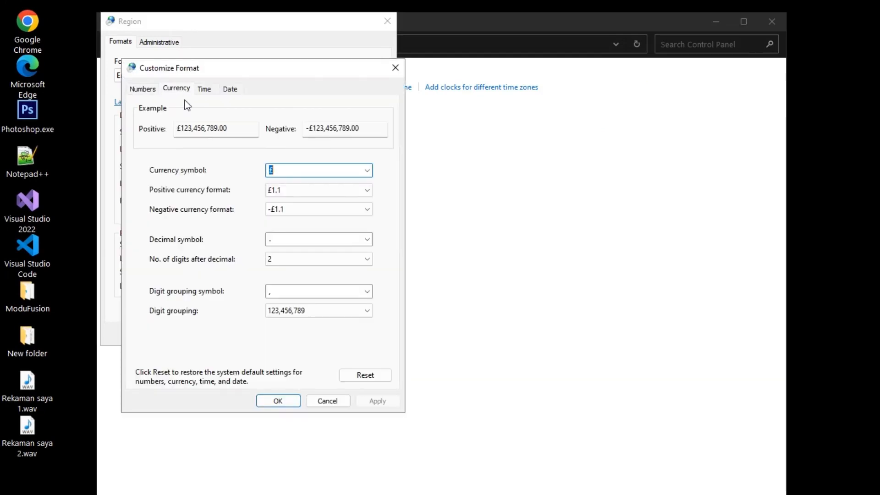
pyautogui.click(333, 262)
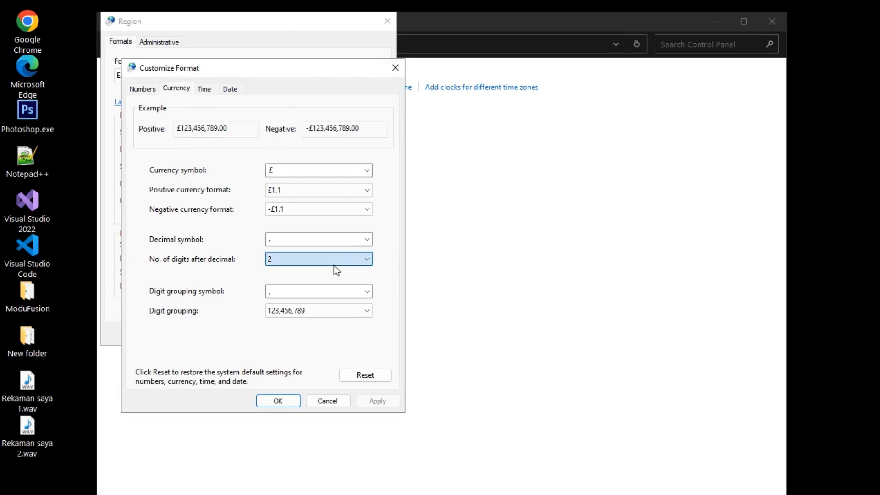
pyautogui.click(268, 271)
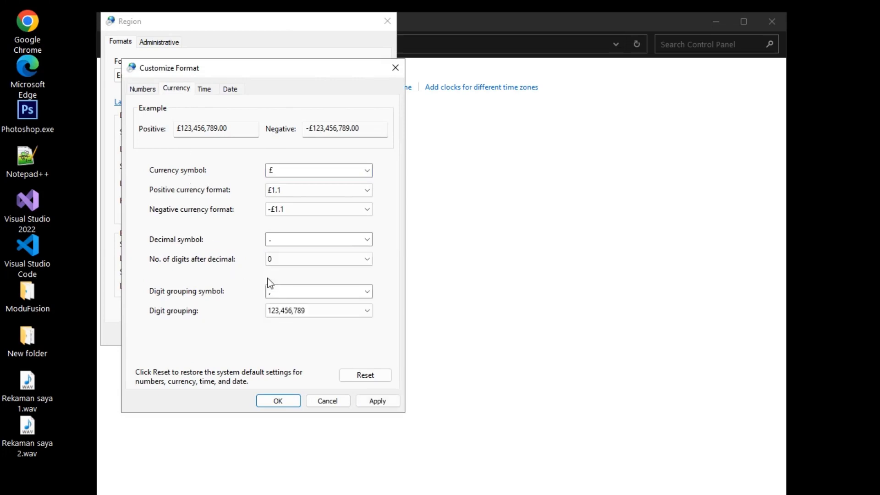
pyautogui.click(376, 402)
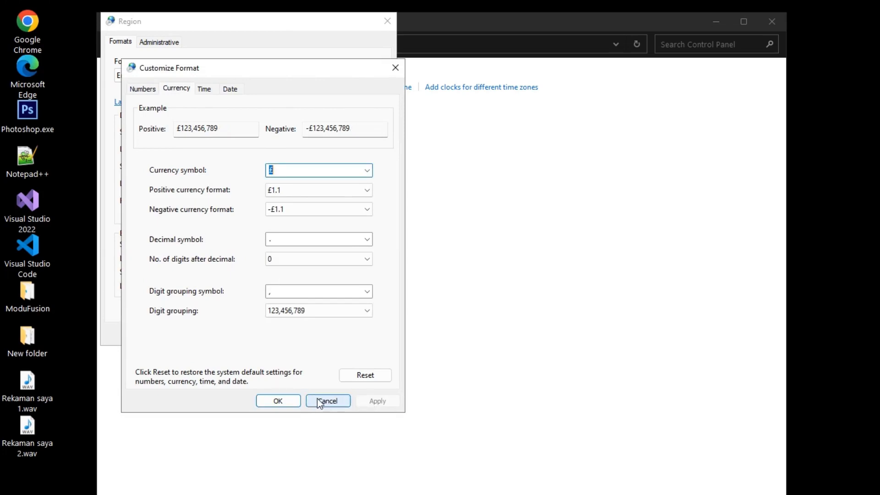
pyautogui.click(281, 401)
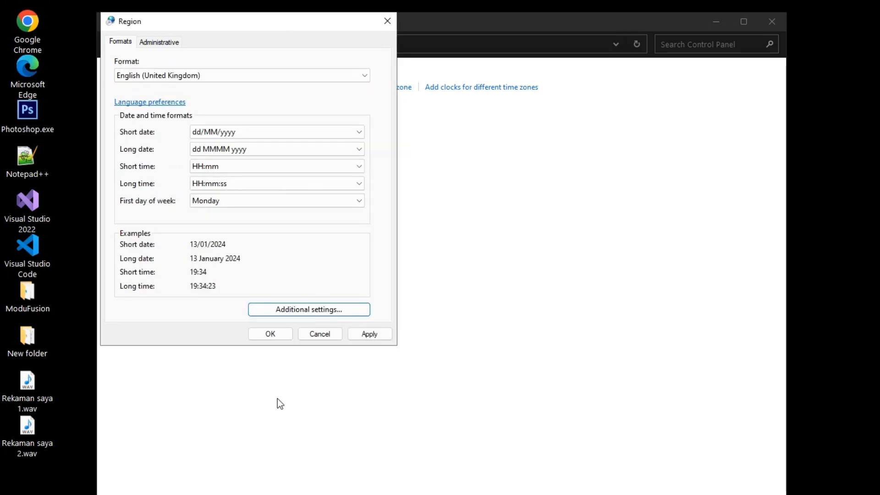
# - Apply and confirm the Region settings, then close the Clock and Region window
pyautogui.click(377, 337)
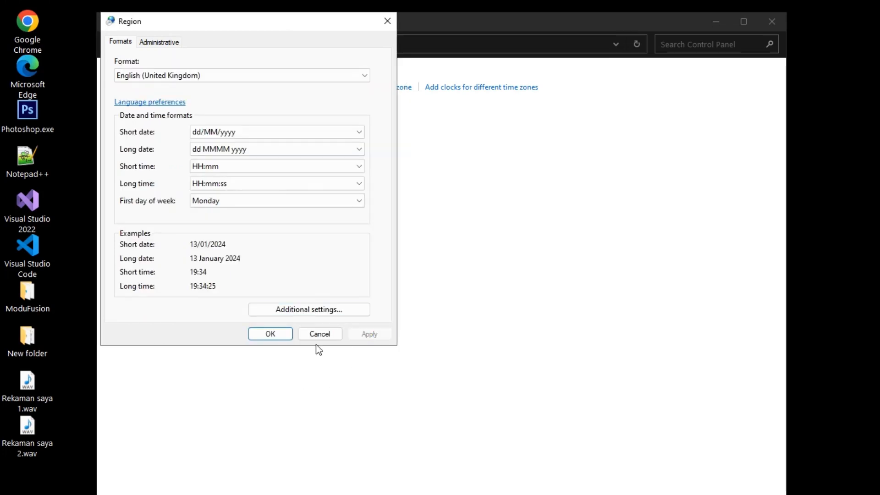
pyautogui.click(271, 338)
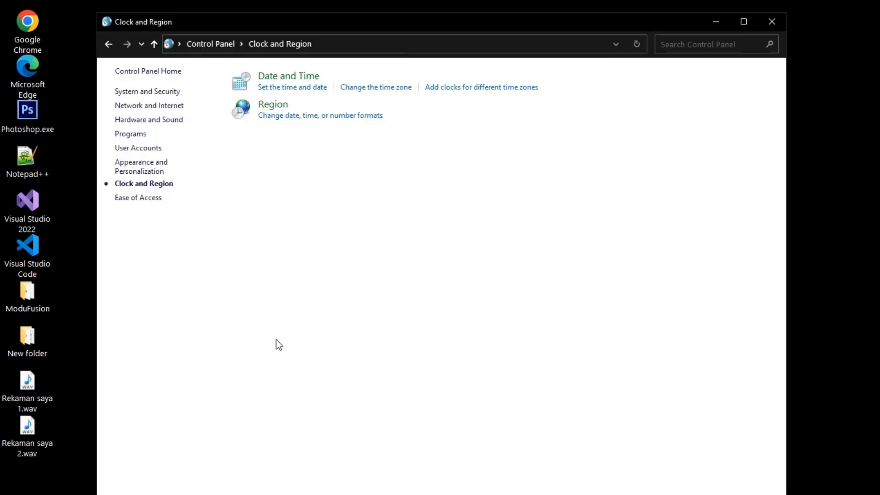
pyautogui.click(781, 22)
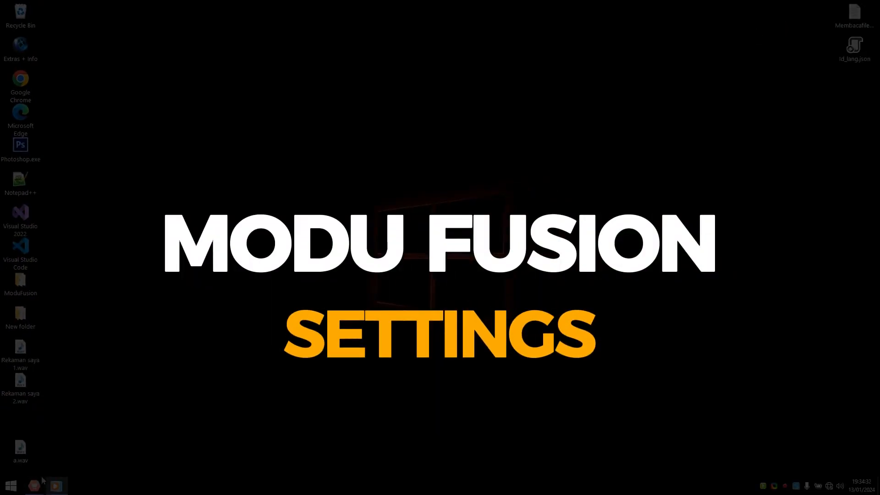
# - Open Modu Fusion's settings and choose Microsoft Print to PDF as the receipt printer
pyautogui.click(35, 486)
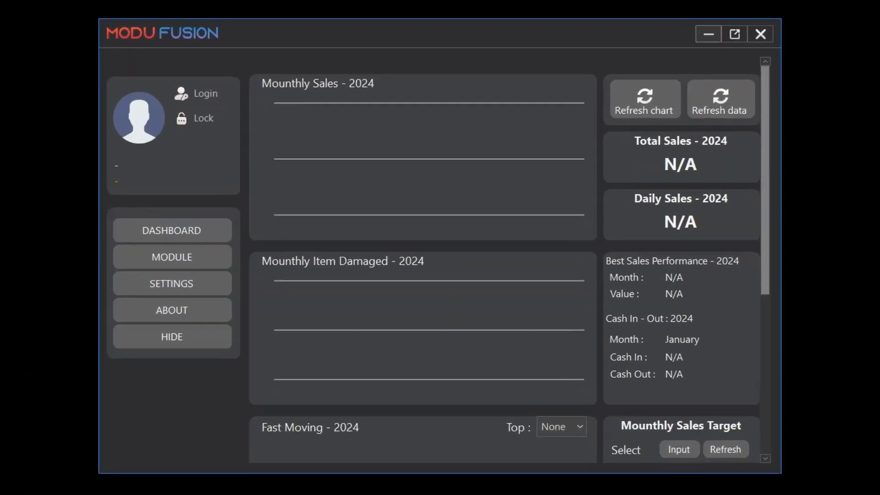
pyautogui.click(176, 286)
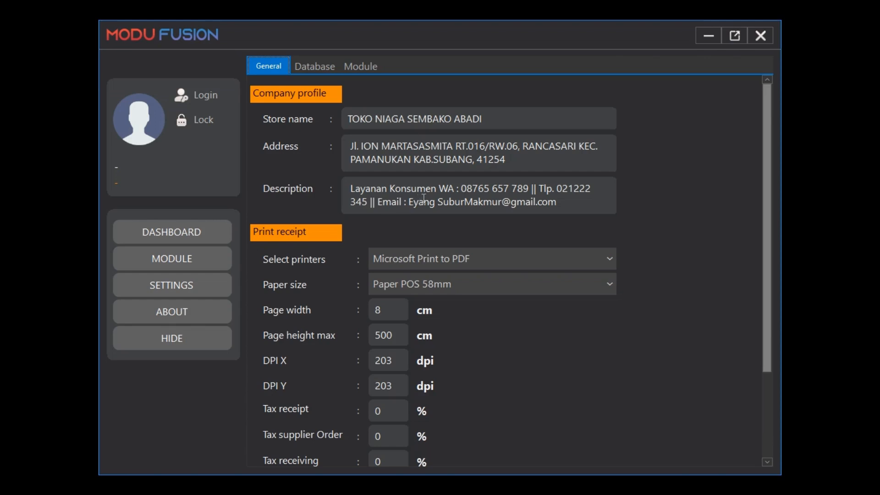
pyautogui.scroll(-2, 692, 263)
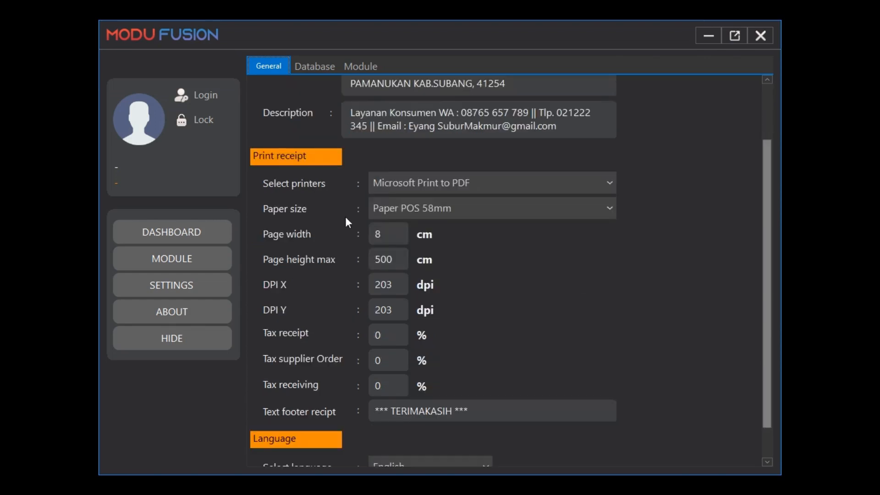
pyautogui.click(565, 182)
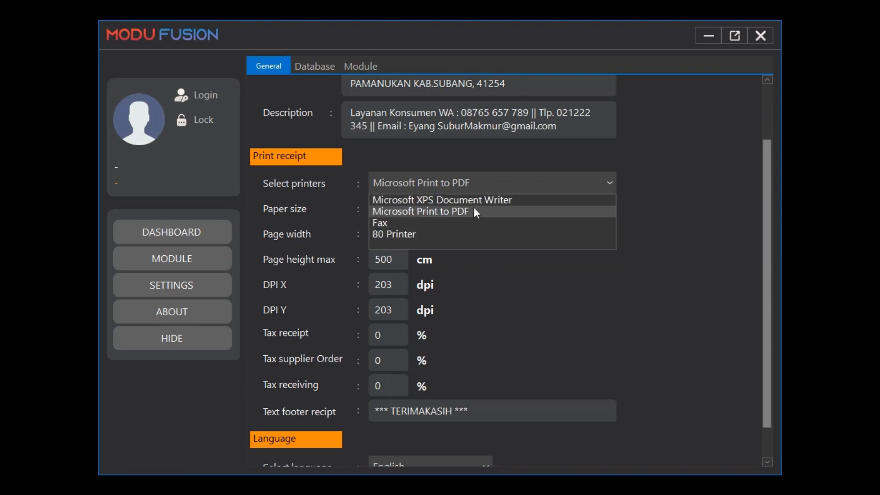
pyautogui.click(655, 343)
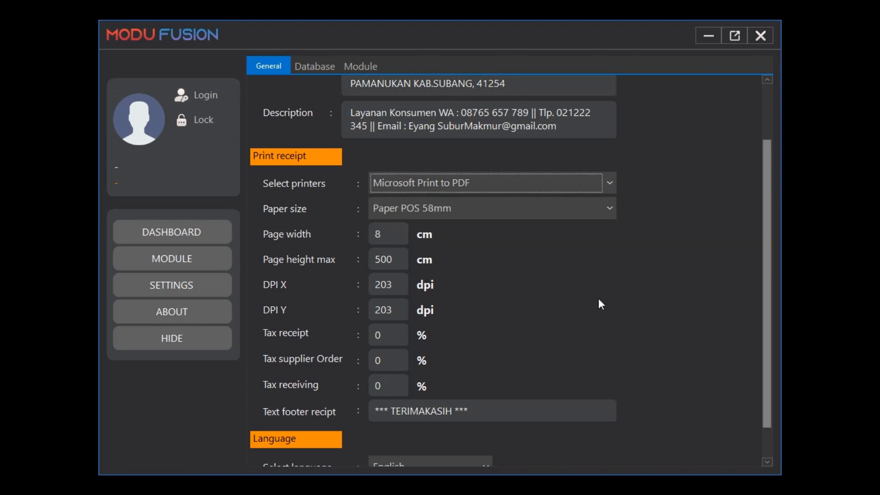
# - Set the receipt paper size to Paper POS 58mm
pyautogui.click(558, 211)
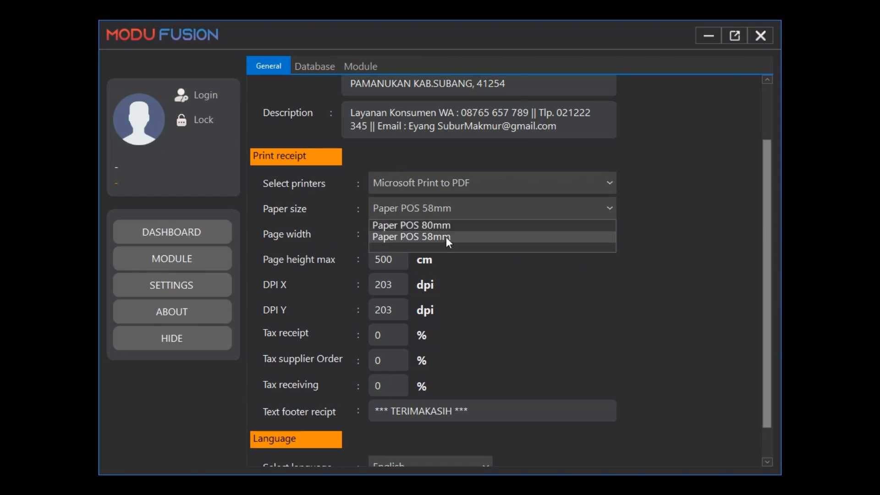
pyautogui.click(504, 238)
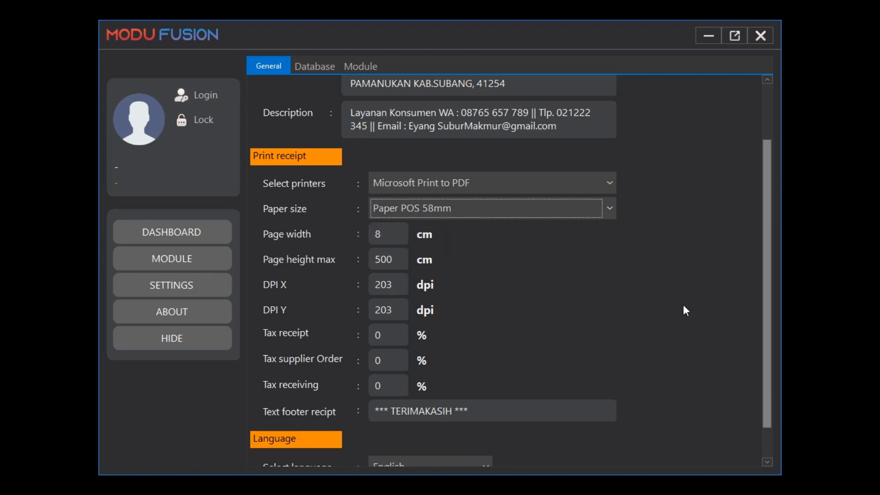
pyautogui.scroll(-1, 683, 305)
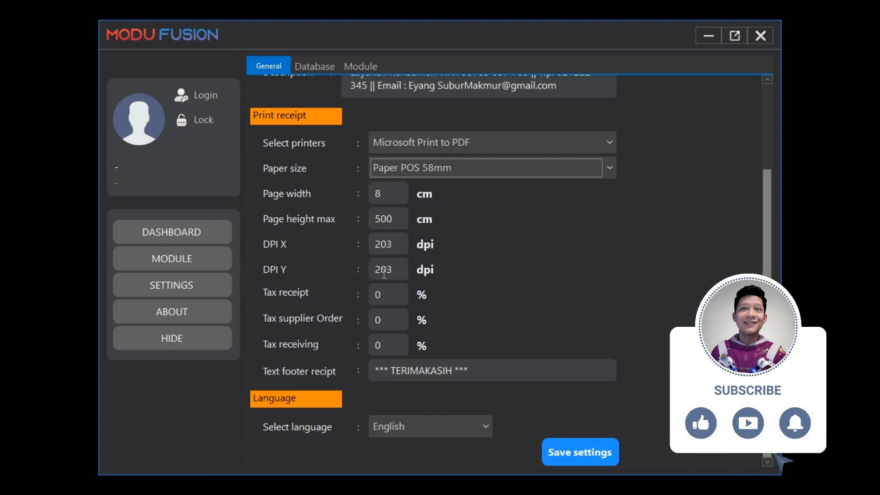
# - Examine the receipt page width, height, DPI, tax and footer text fields
pyautogui.moveTo(396, 274); pyautogui.dragTo(389, 271)
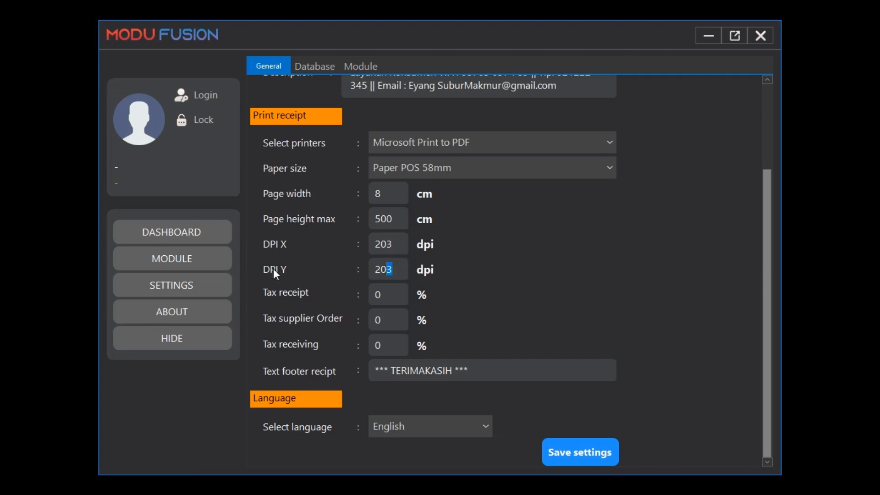
pyautogui.doubleClick(394, 247)
pyautogui.doubleClick(389, 270)
pyautogui.click(375, 193)
pyautogui.press('Tab')
pyautogui.press('Tab')
pyautogui.click(387, 318)
pyautogui.click(398, 351)
pyautogui.click(396, 320)
pyautogui.click(391, 343)
pyautogui.click(475, 371)
pyautogui.moveTo(475, 370); pyautogui.dragTo(343, 369)
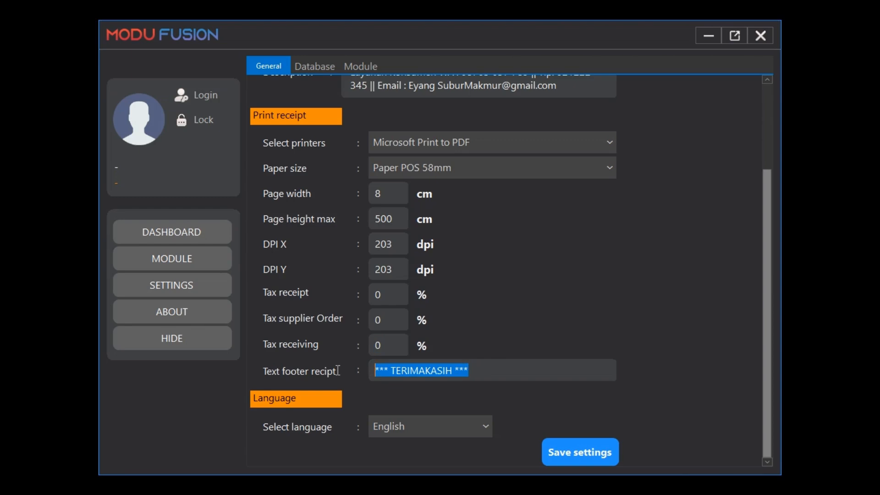
pyautogui.click(565, 365)
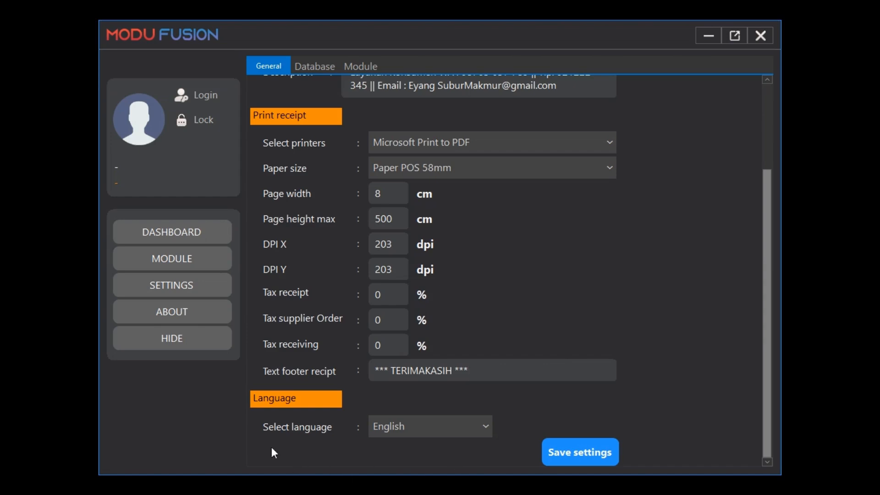
# - Select English as the application language and save the settings
pyautogui.click(471, 428)
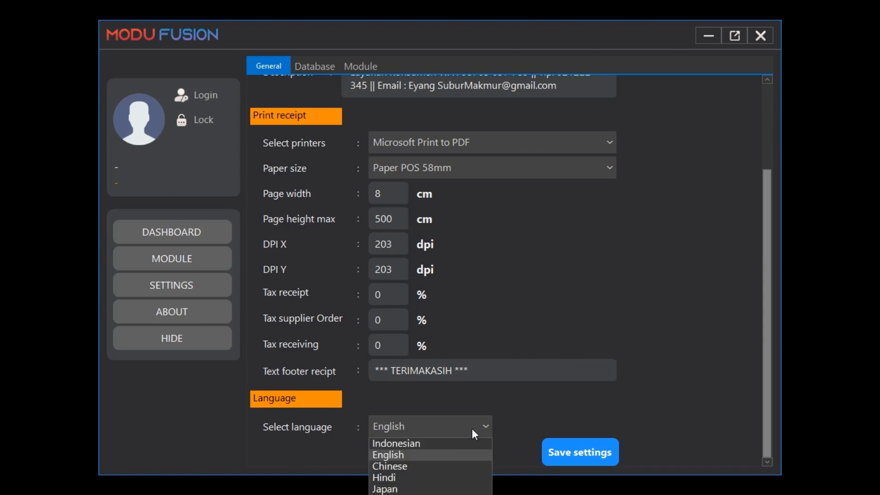
pyautogui.click(417, 454)
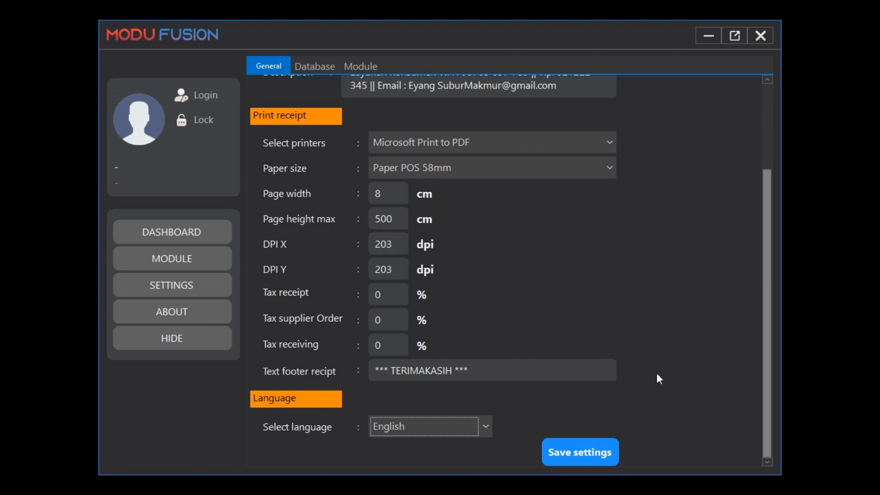
pyautogui.scroll(3, 656, 372)
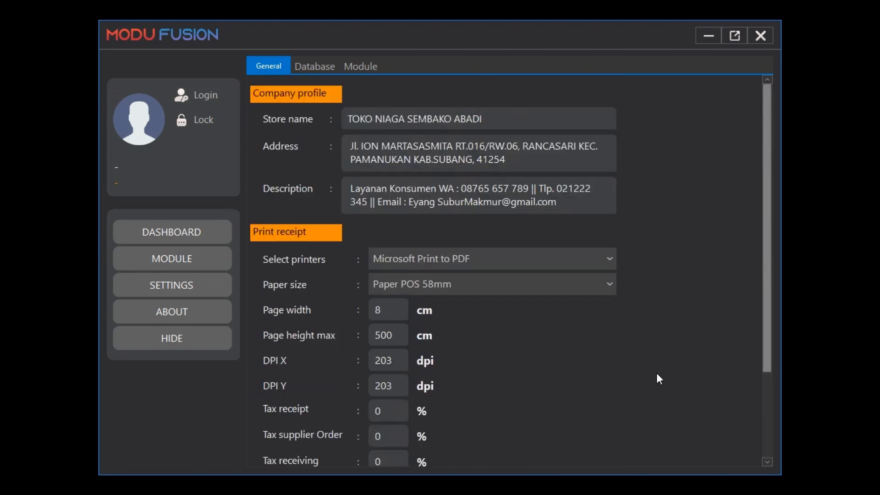
pyautogui.scroll(-3, 656, 372)
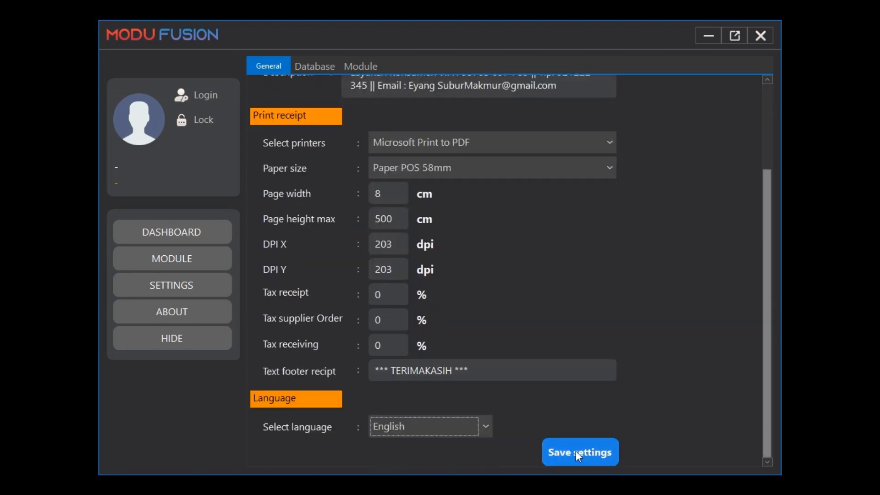
pyautogui.click(576, 451)
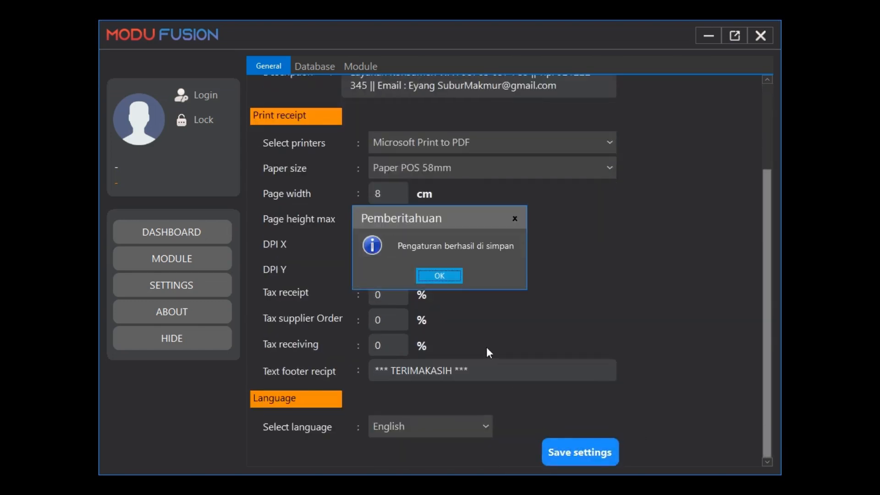
pyautogui.click(441, 279)
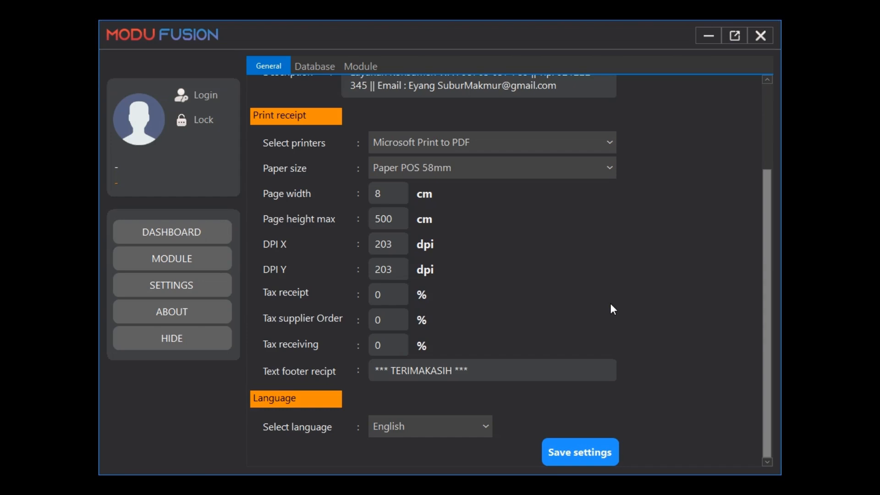
# - Open the About page of Modu Fusion
pyautogui.click(191, 313)
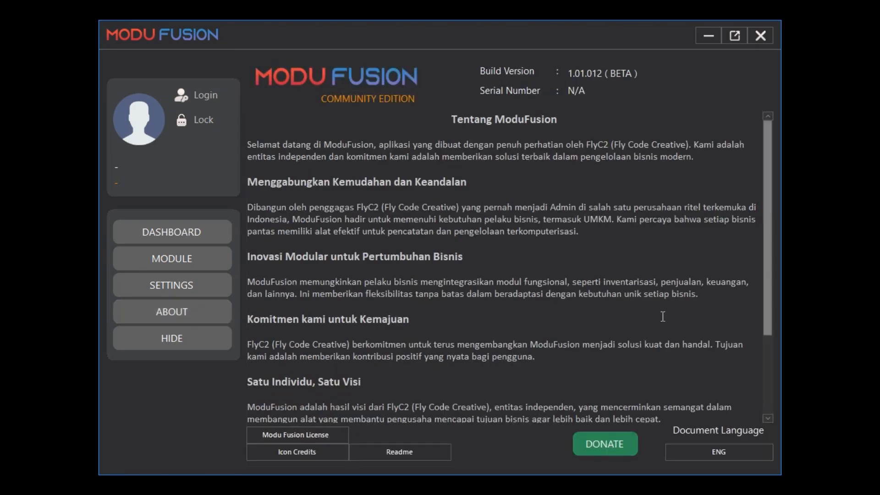